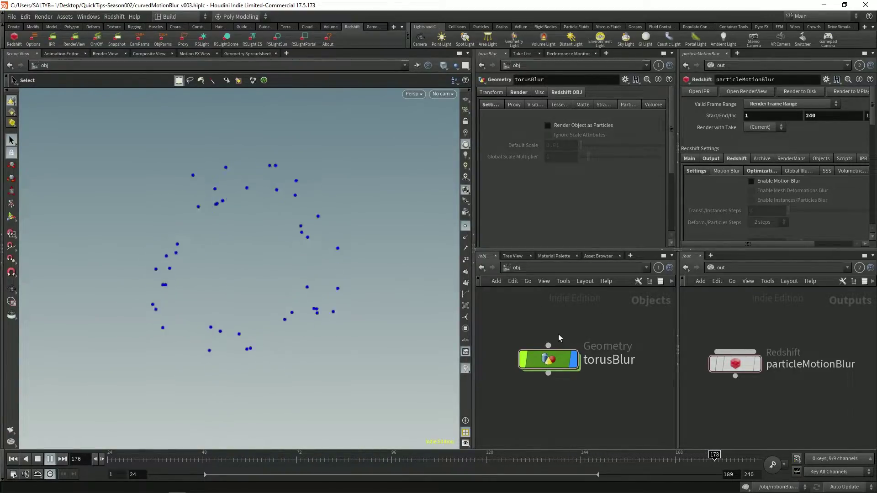
# Step: Enable Render Object as Particles on the torusBlur object and start a live render in the Redshift Render View
pyautogui.doubleClick(550, 361)
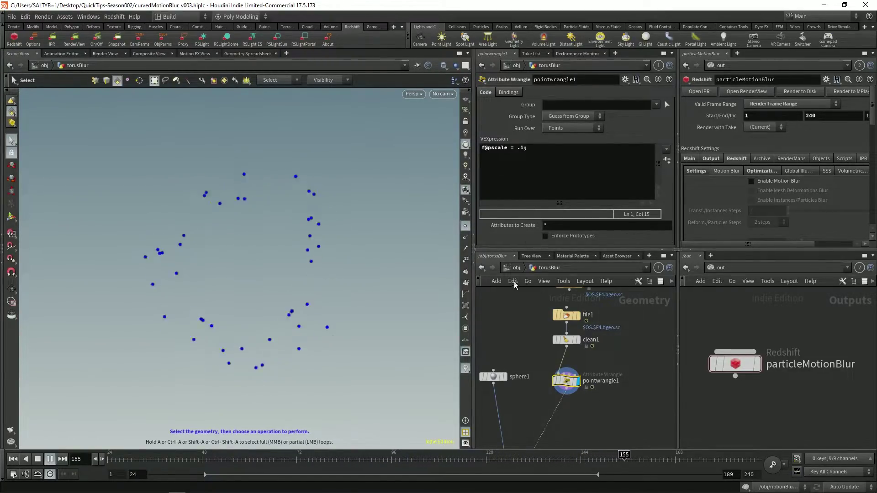
pyautogui.press('u')
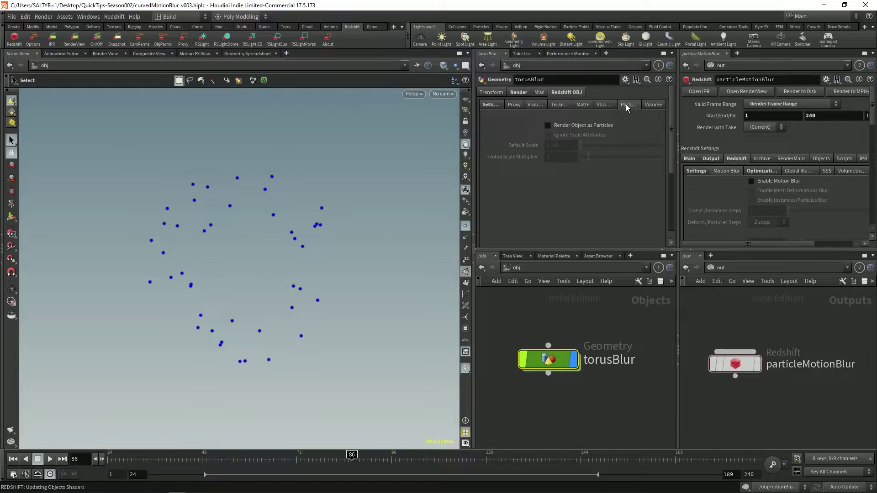
pyautogui.click(592, 124)
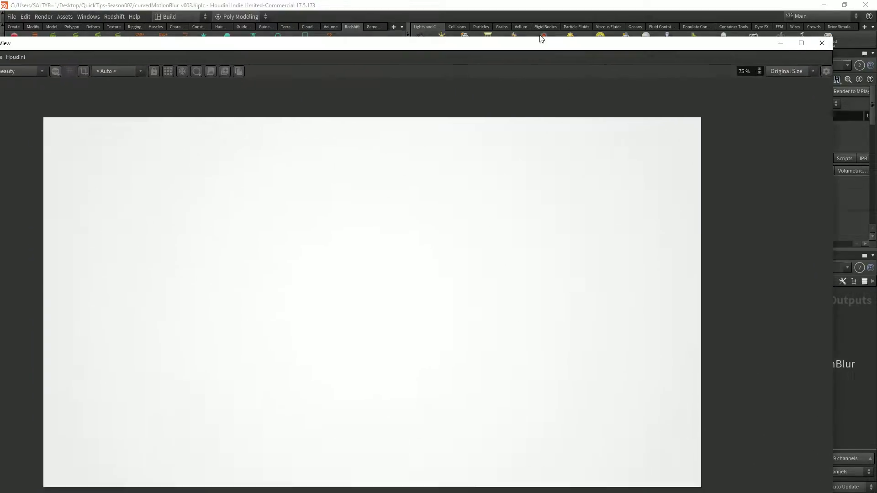
pyautogui.click(25, 32)
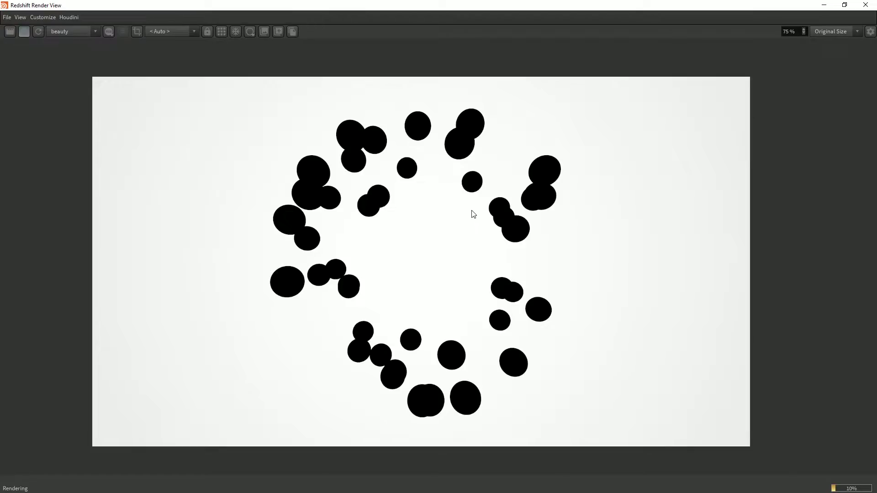
pyautogui.moveTo(209, 5); pyautogui.dragTo(0, 115)
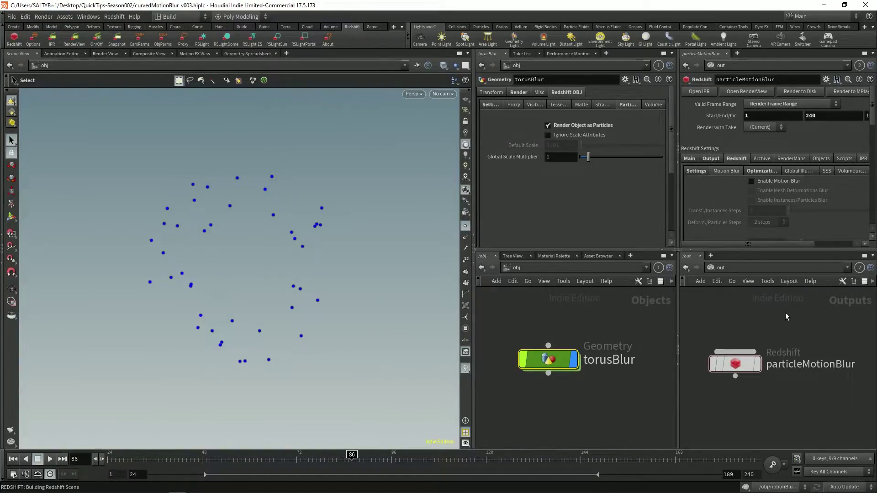
# Step: Enable motion blur on the particleMotionBlur output and render the particles again
pyautogui.click(734, 363)
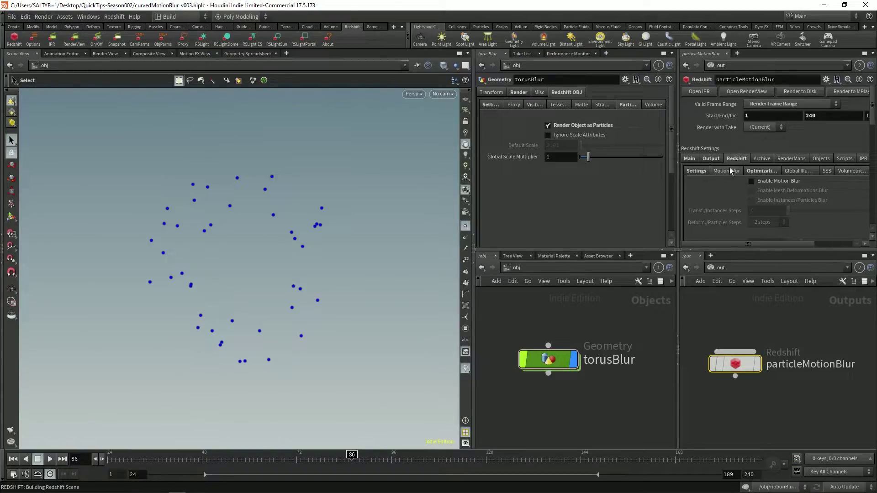
pyautogui.click(771, 181)
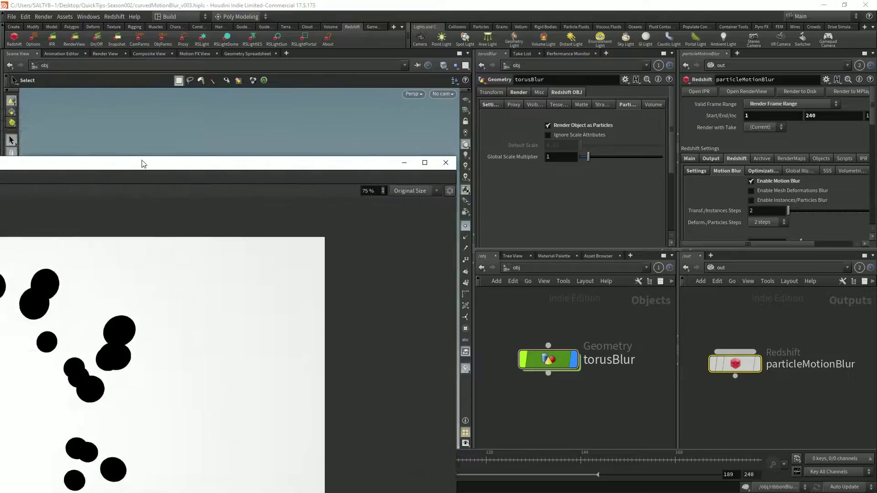
pyautogui.doubleClick(144, 164)
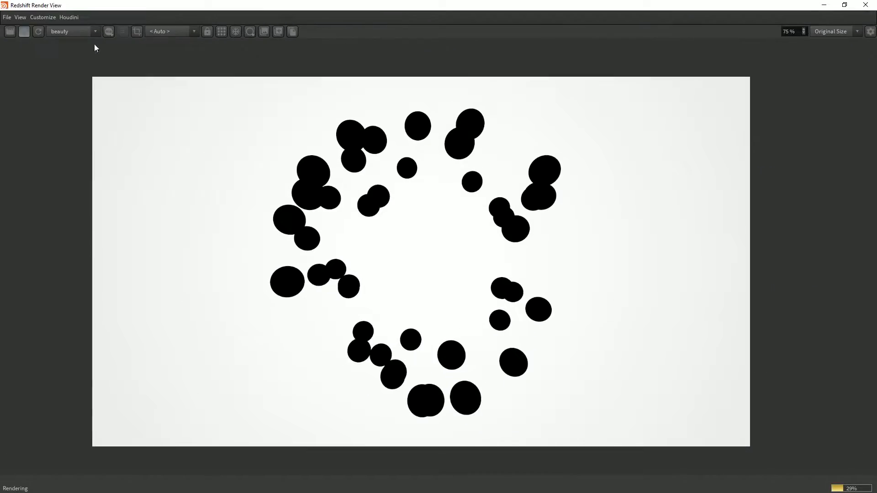
pyautogui.click(25, 32)
pyautogui.moveTo(112, 9); pyautogui.dragTo(0, 28)
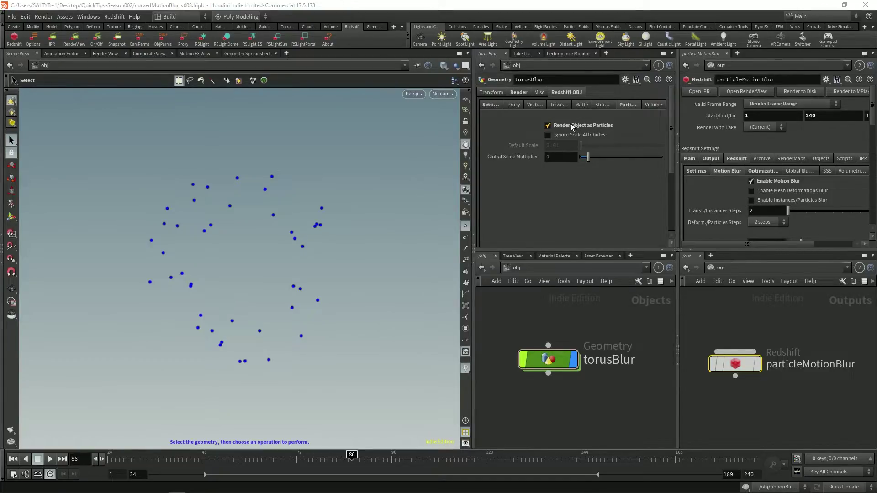
# Step: Display the result of the copytopoints1 node inside torusBlur
pyautogui.doubleClick(548, 359)
pyautogui.moveTo(624, 335); pyautogui.dragTo(676, 269, button='middle')
pyautogui.moveTo(622, 353); pyautogui.dragTo(587, 373, button='middle')
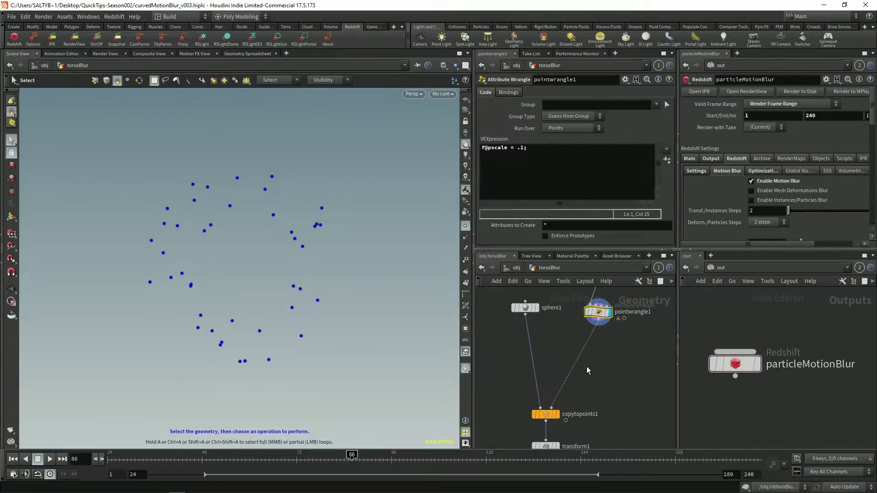
pyautogui.click(561, 421)
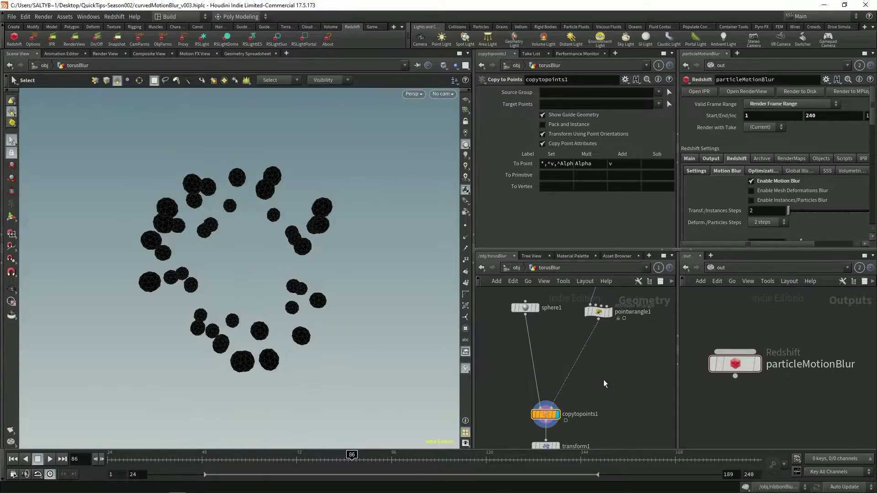
# Step: Display the animated transform1 node and move the timeline to frame 30
pyautogui.moveTo(573, 369); pyautogui.dragTo(566, 311, button='middle')
pyautogui.click(551, 389)
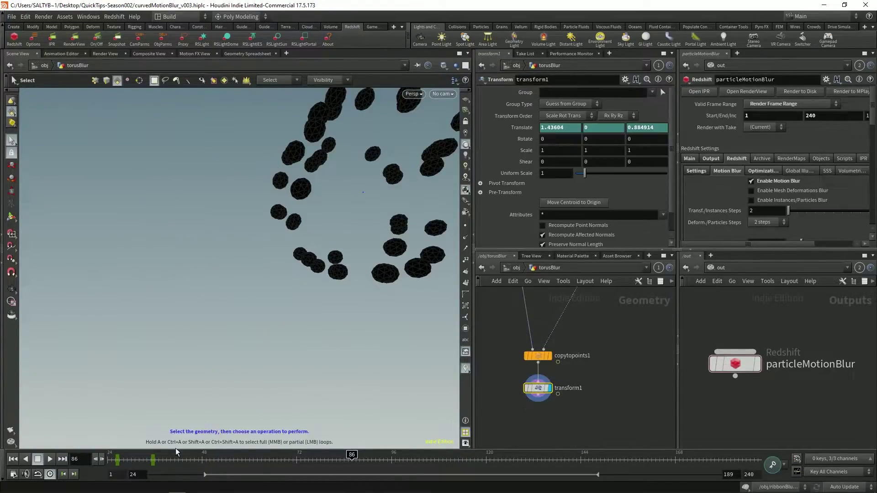
pyautogui.moveTo(121, 459); pyautogui.dragTo(160, 459)
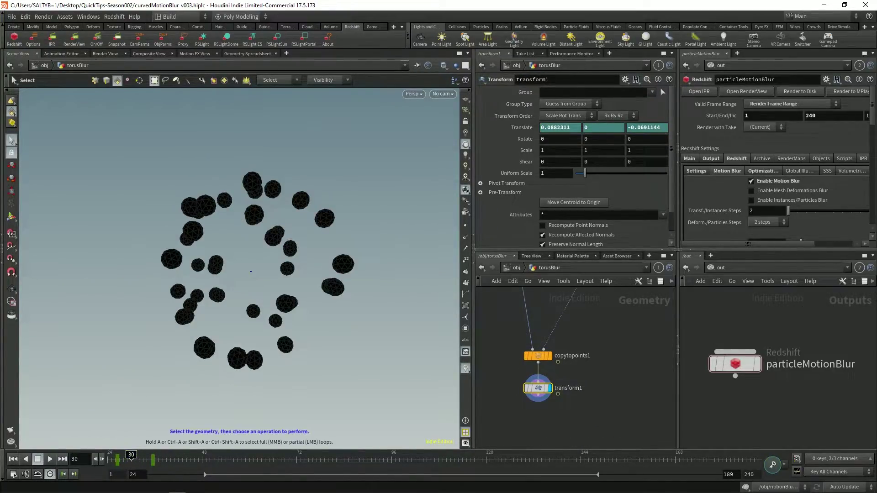
# Step: Render frame 30 of the transformed spheres with mesh deformations blur enabled
pyautogui.moveTo(0, 32); pyautogui.dragTo(183, 83)
pyautogui.doubleClick(255, 83)
pyautogui.click(25, 31)
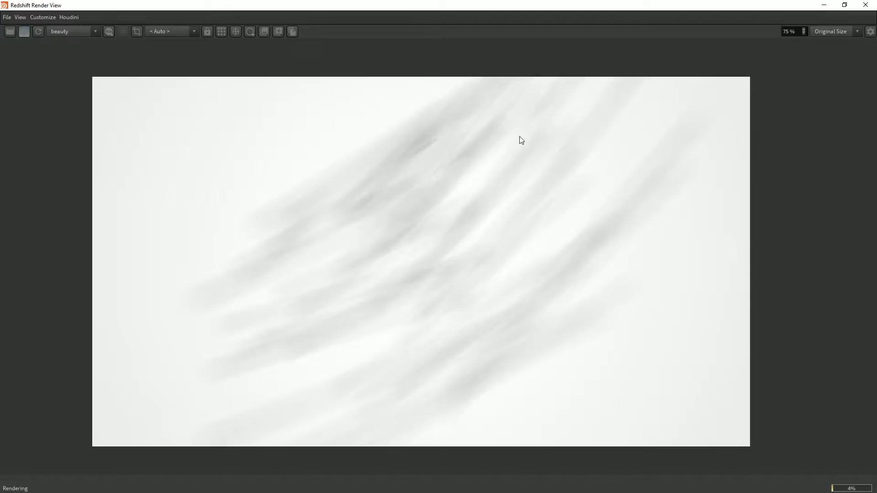
pyautogui.moveTo(290, 4); pyautogui.dragTo(0, 132)
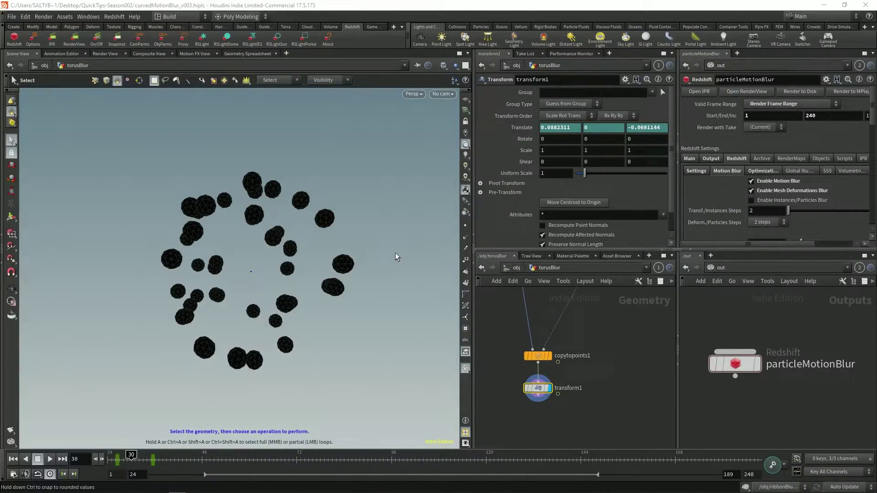
# Step: Return to the object level and check torusBlur's own transform parameters
pyautogui.click(516, 267)
pyautogui.moveTo(550, 362)
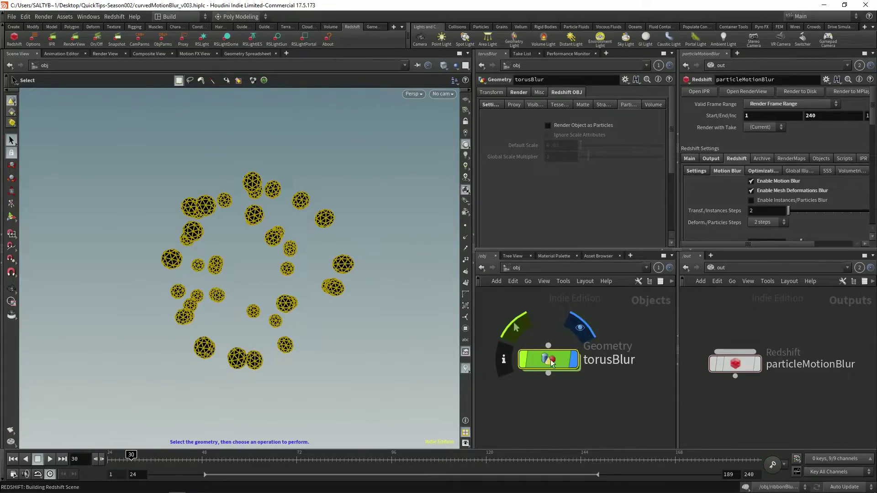
pyautogui.click(492, 92)
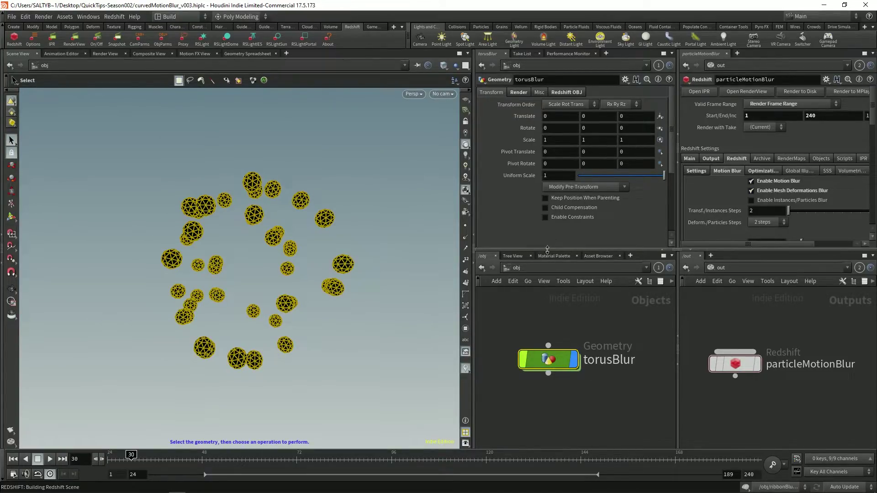
# Step: Display the pointwrangle1 node inside torusBlur and turn on point display in the viewport
pyautogui.doubleClick(548, 364)
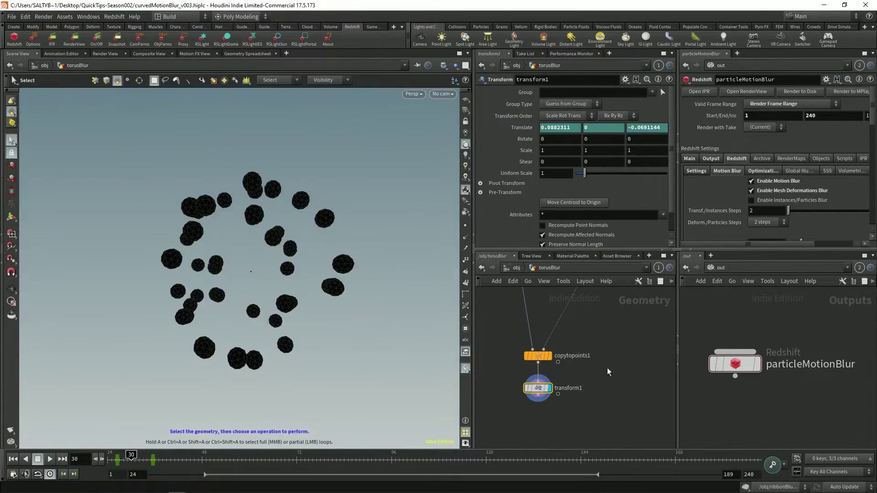
pyautogui.moveTo(601, 319); pyautogui.dragTo(553, 399, button='middle')
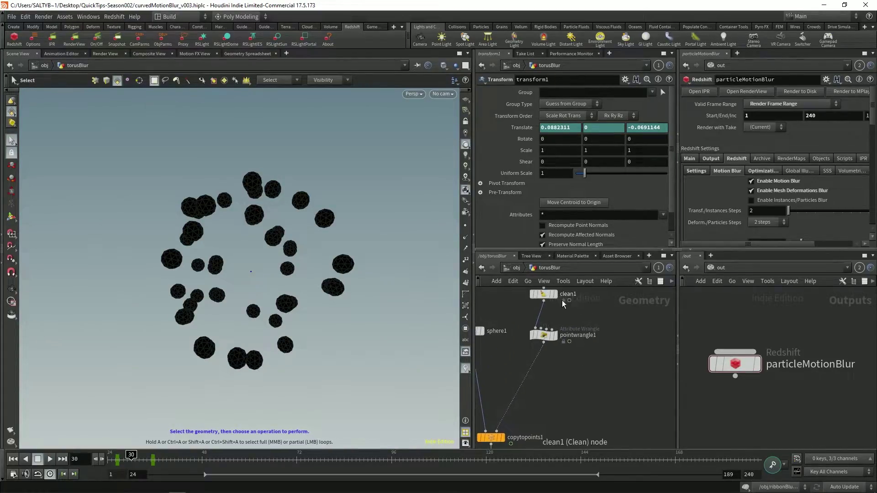
pyautogui.click(555, 338)
pyautogui.click(544, 336)
pyautogui.moveTo(595, 377); pyautogui.dragTo(618, 367, button='middle')
pyautogui.click(466, 226)
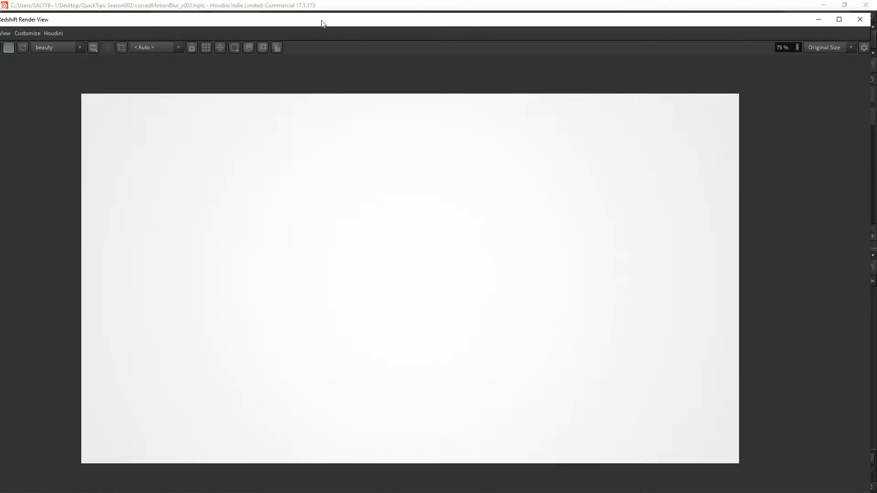
# Step: Enable Instances/Particles Blur on the Redshift output and Render Object as Particles on torusBlur
pyautogui.moveTo(323, 22); pyautogui.dragTo(0, 24)
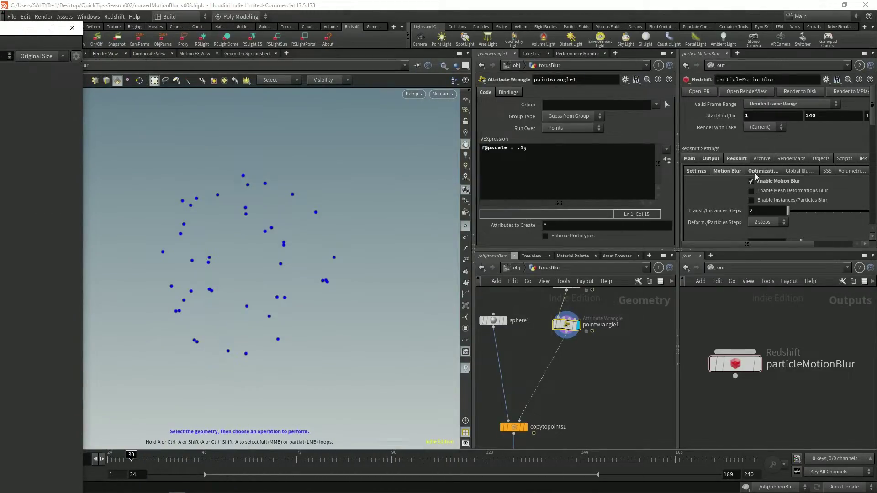
pyautogui.click(777, 201)
pyautogui.click(517, 268)
pyautogui.moveTo(625, 307); pyautogui.dragTo(525, 414)
pyautogui.click(568, 93)
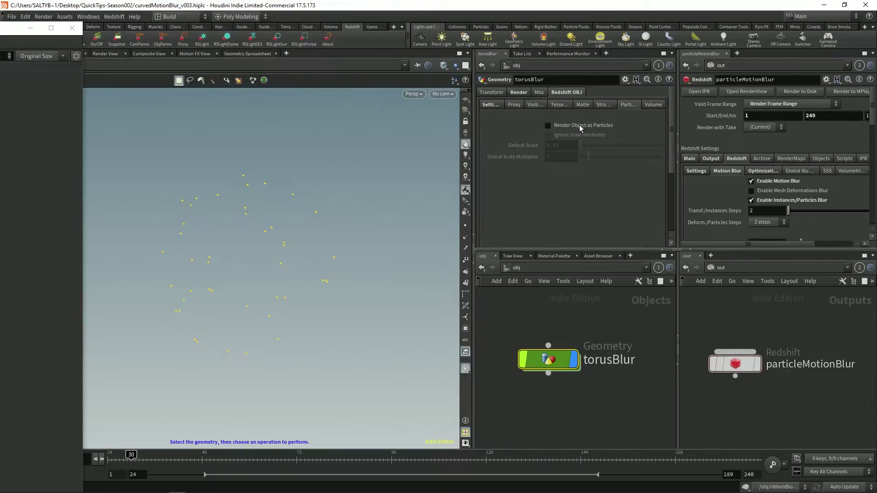
pyautogui.click(598, 125)
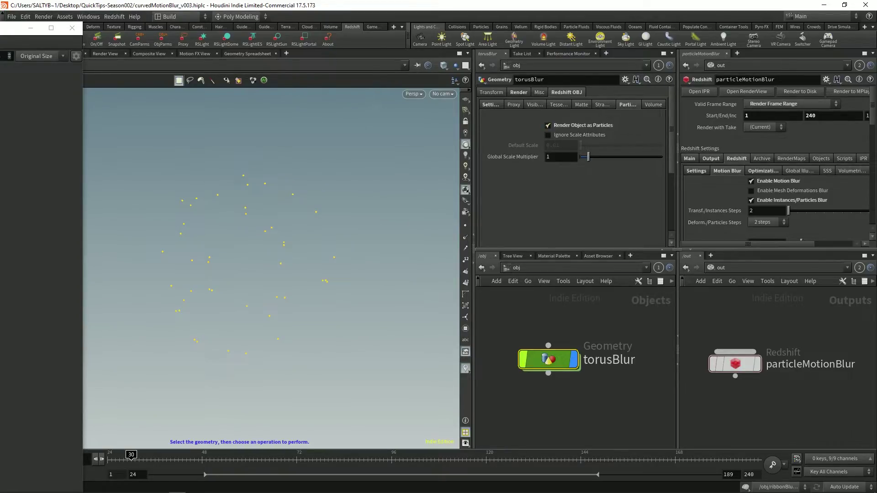
# Step: Render frame 30 to check the particle motion blur with two deformation steps
pyautogui.moveTo(2, 28); pyautogui.dragTo(443, 1)
pyautogui.click(24, 31)
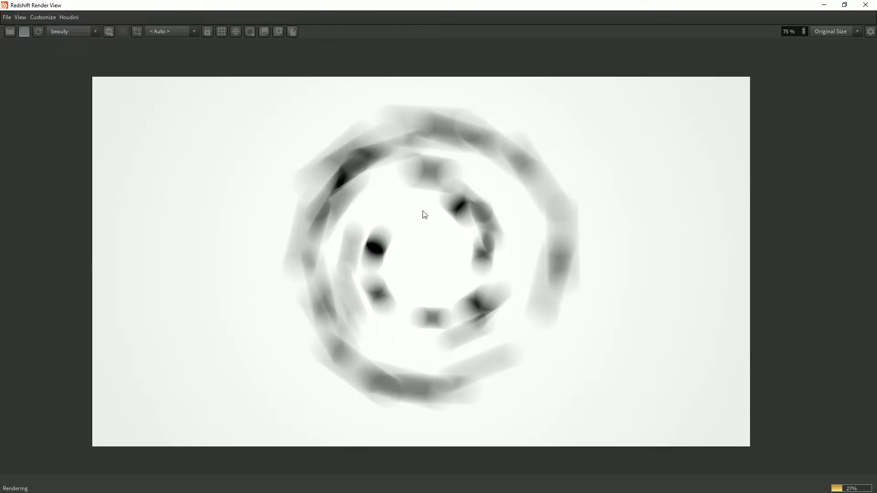
pyautogui.moveTo(295, 5); pyautogui.dragTo(0, 11)
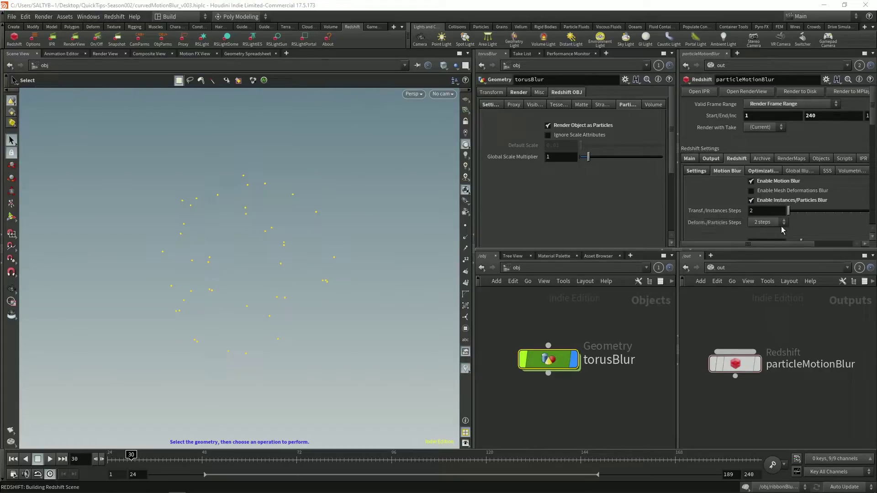
# Step: Set the Deform./Particles Steps of the particleMotionBlur output to 5 steps
pyautogui.click(764, 226)
pyautogui.click(763, 259)
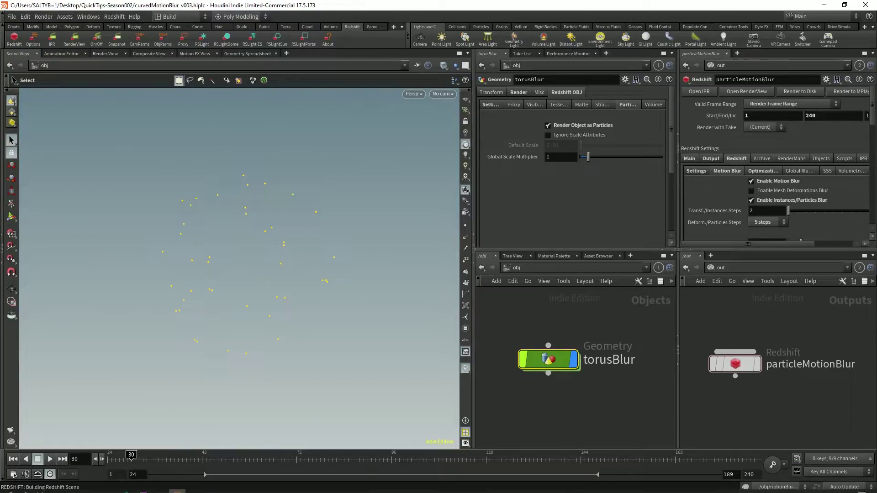
# Step: Switch to the Snipping Tool and draw a straight path with cross marks over one streak on the captured render
pyautogui.click(194, 486)
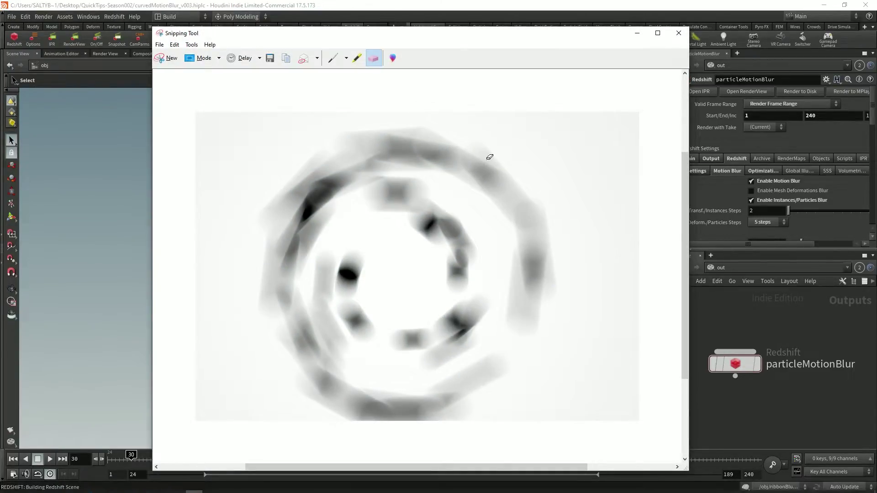
pyautogui.click(333, 59)
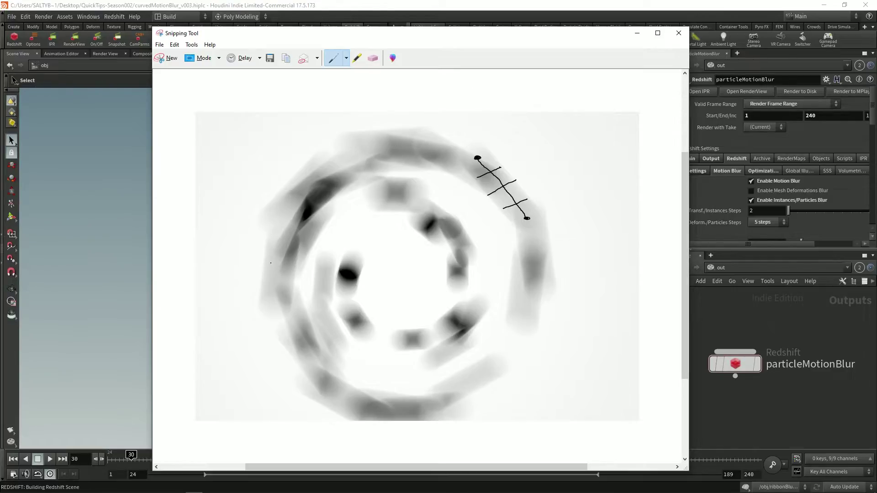
pyautogui.click(637, 33)
# Step: Render the particles again with five deformation steps to check the blur's shape
pyautogui.moveTo(0, 63); pyautogui.dragTo(550, 4)
pyautogui.click(24, 32)
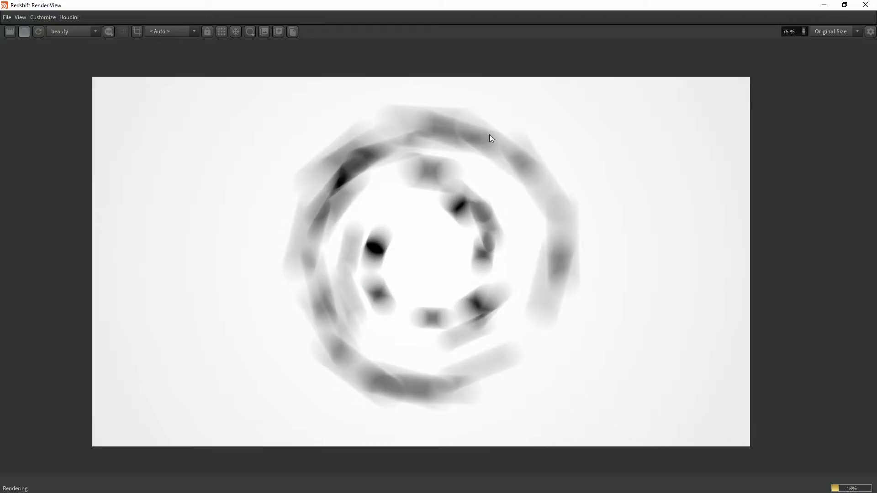
pyautogui.moveTo(331, 3); pyautogui.dragTo(0, 4)
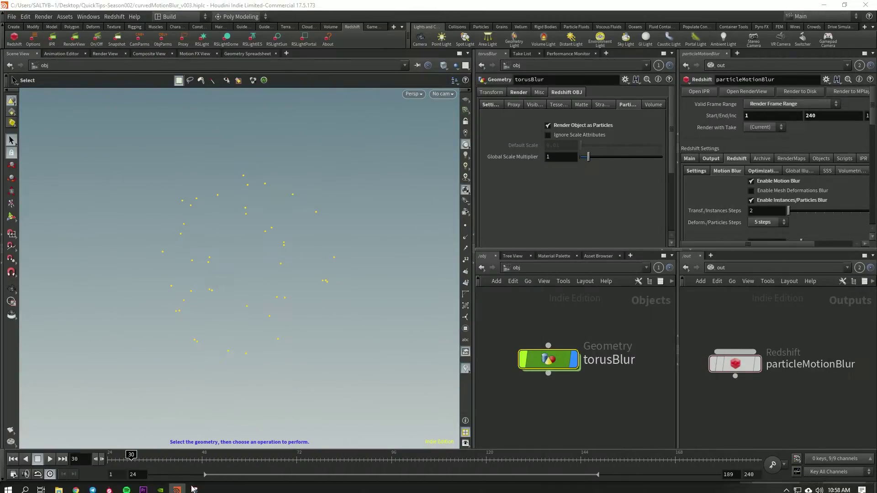
# Step: In the Snipping Tool, label the marked path's ends P and V, draw an arc between them and add hatch marks
pyautogui.click(195, 487)
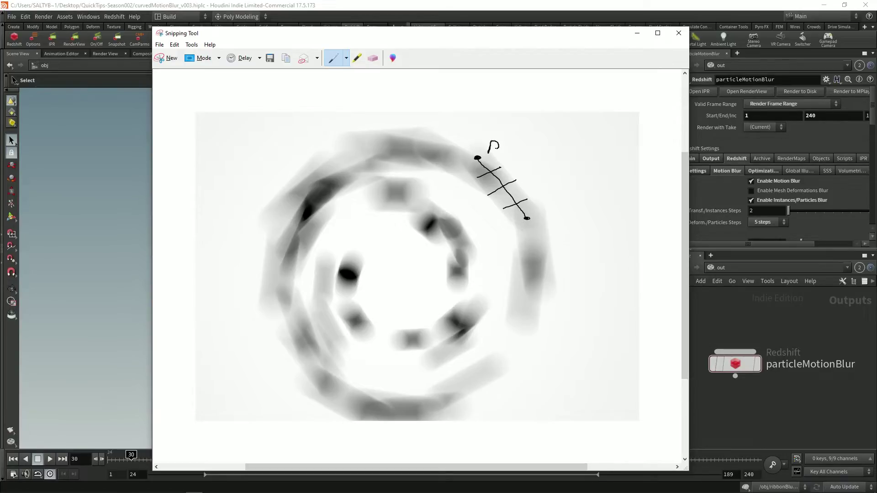
pyautogui.moveTo(496, 149); pyautogui.dragTo(492, 151)
pyautogui.moveTo(478, 159)
pyautogui.mouseDown()
pyautogui.moveTo(520, 171)
pyautogui.moveTo(535, 196)
pyautogui.moveTo(525, 218)
pyautogui.mouseUp()
pyautogui.moveTo(501, 199); pyautogui.dragTo(528, 190)
# Step: Erase the pen annotations from the captured render and put the Snipping Tool away
pyautogui.click(374, 58)
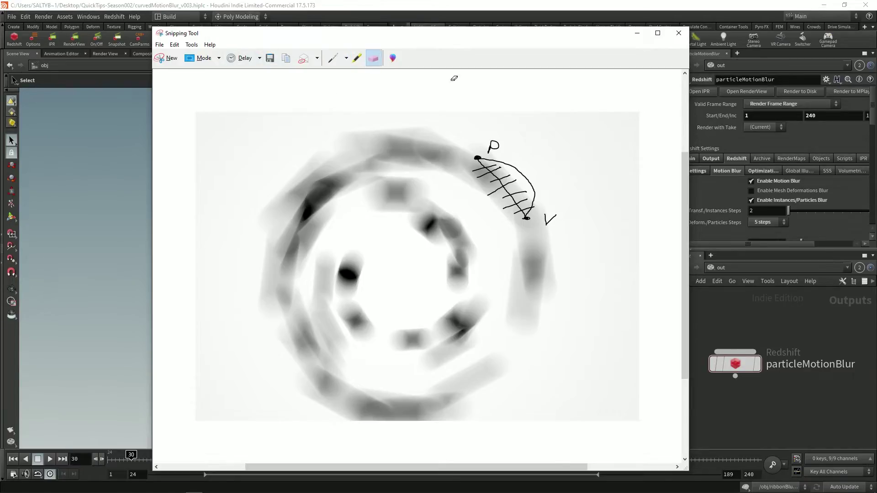
pyautogui.moveTo(493, 146)
pyautogui.mouseDown()
pyautogui.moveTo(504, 163)
pyautogui.moveTo(475, 174)
pyautogui.moveTo(553, 219)
pyautogui.mouseUp()
pyautogui.click(638, 33)
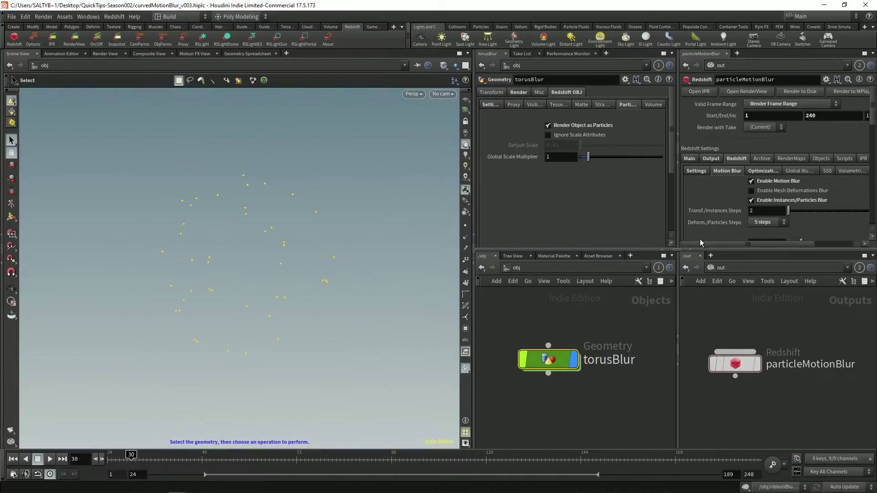
# Step: Inside torusBlur, add an Attribute Delete node fed by pointwrangle1
pyautogui.doubleClick(552, 369)
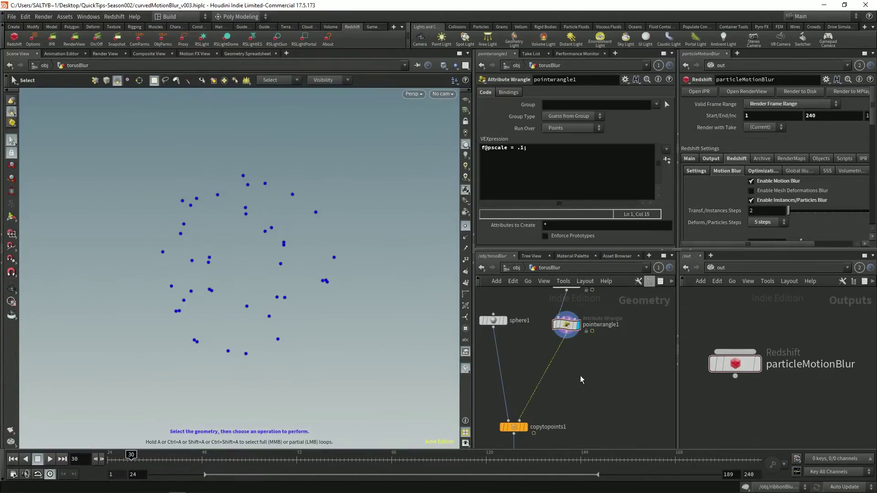
pyautogui.press('Tab')
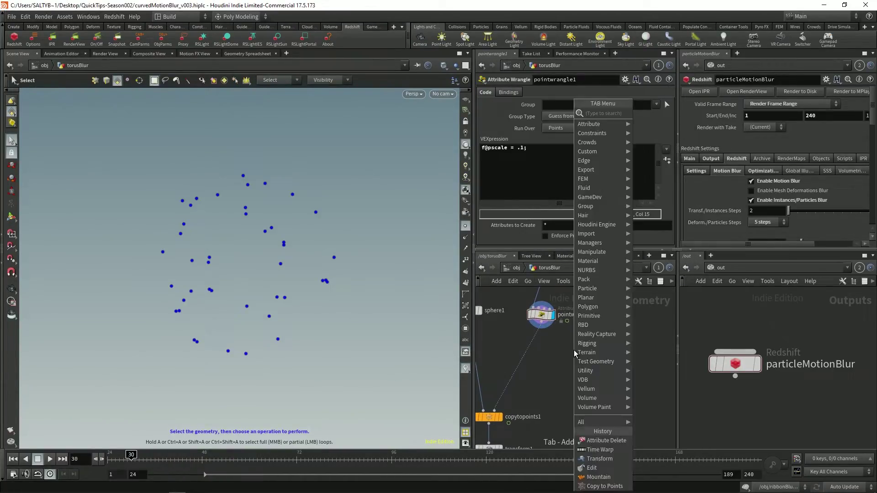
pyautogui.write('attribdel')
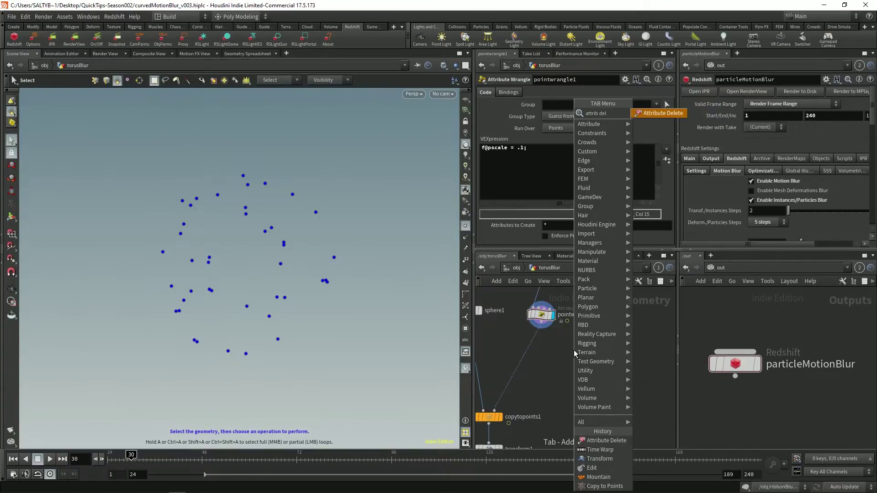
pyautogui.press('Return')
pyautogui.click(575, 353)
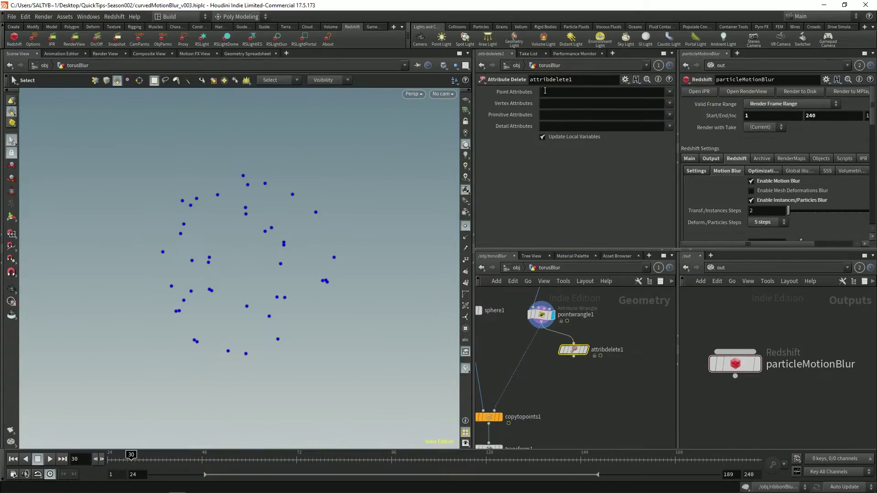
# Step: Have the Attribute Delete node remove the point attribute v, display that node and check the particles' render
pyautogui.click(544, 91)
pyautogui.write('v')
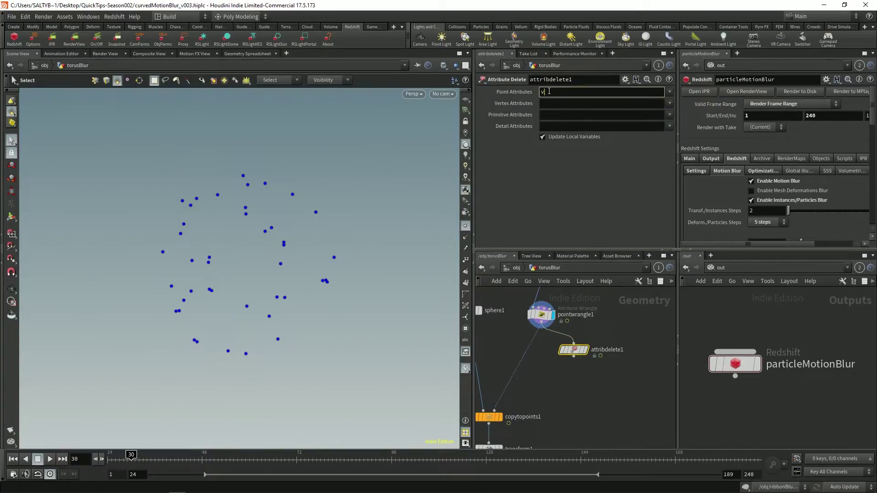
pyautogui.click(586, 353)
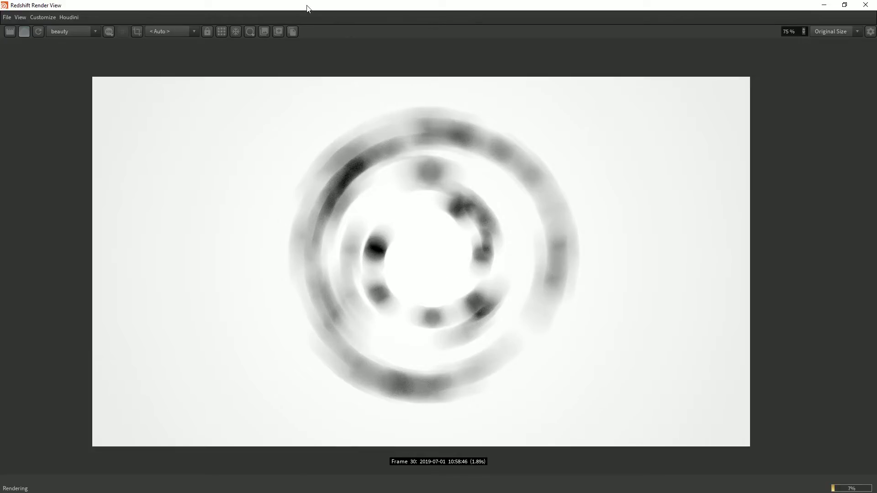
pyautogui.moveTo(307, 6); pyautogui.dragTo(0, 118)
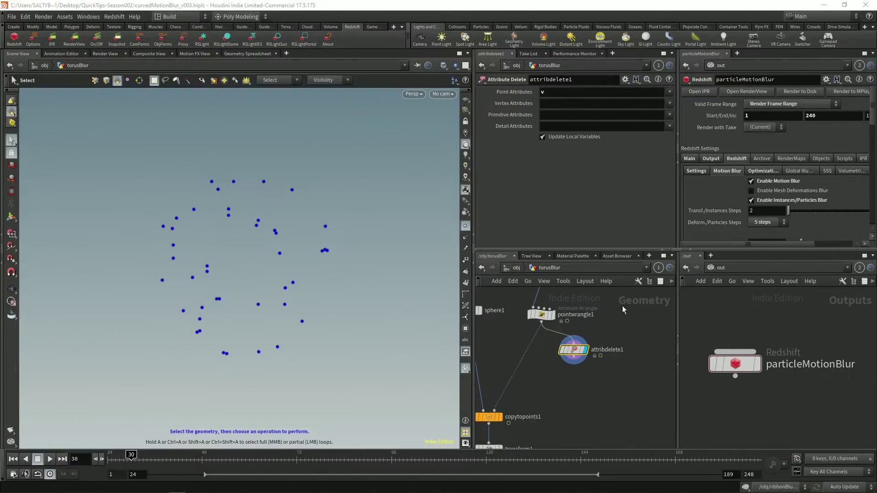
# Step: At object level, set torusBlur's Redshift instancing Point Motion Blur to Compute sub-frame geometry (deformation)
pyautogui.click(515, 269)
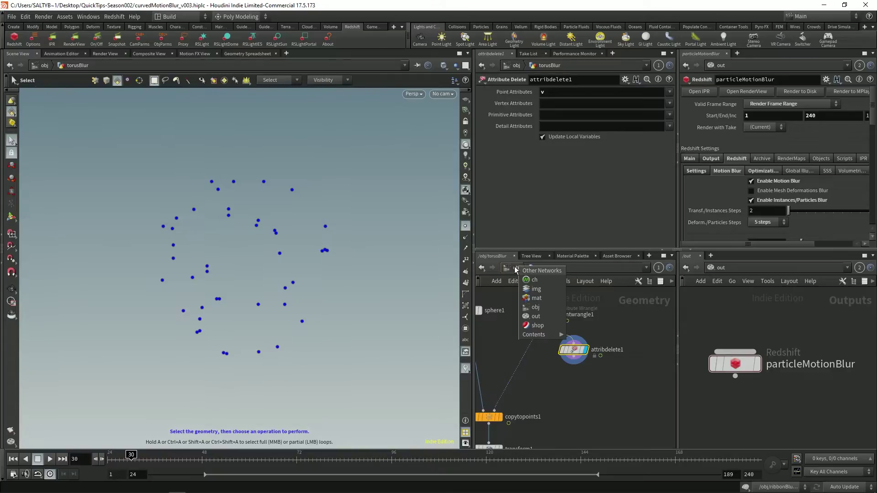
pyautogui.click(516, 269)
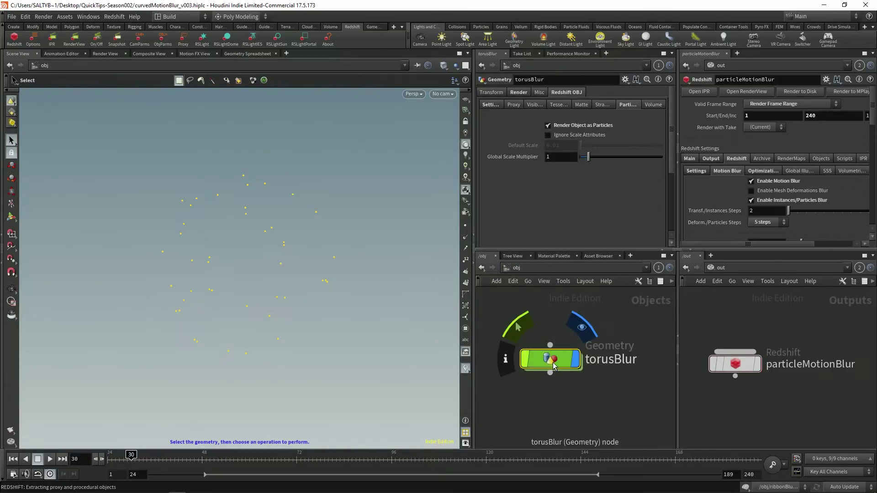
pyautogui.click(493, 105)
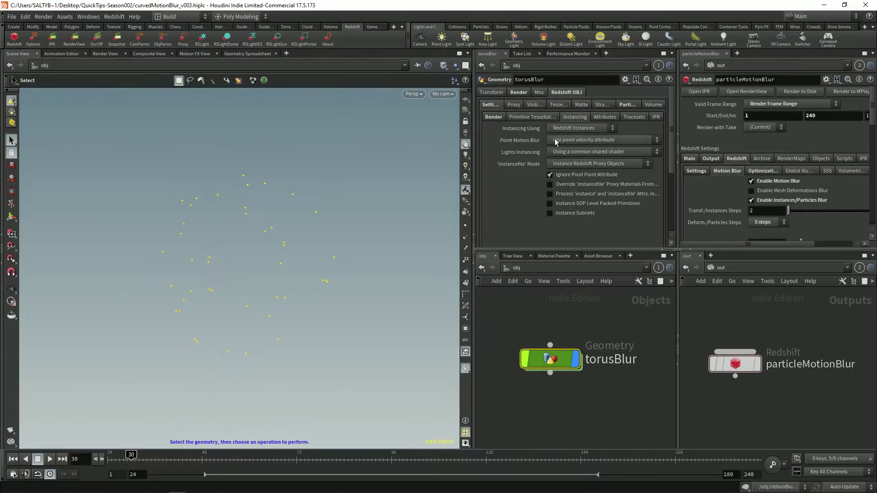
pyautogui.click(567, 143)
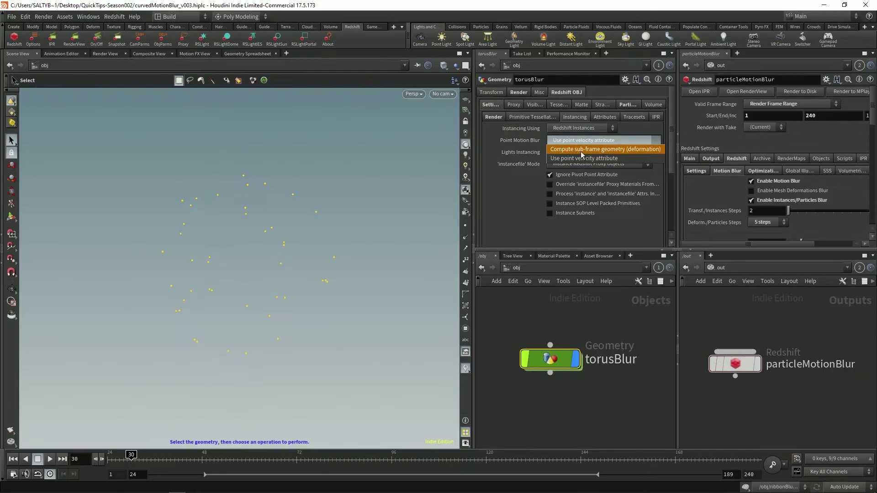
pyautogui.click(584, 151)
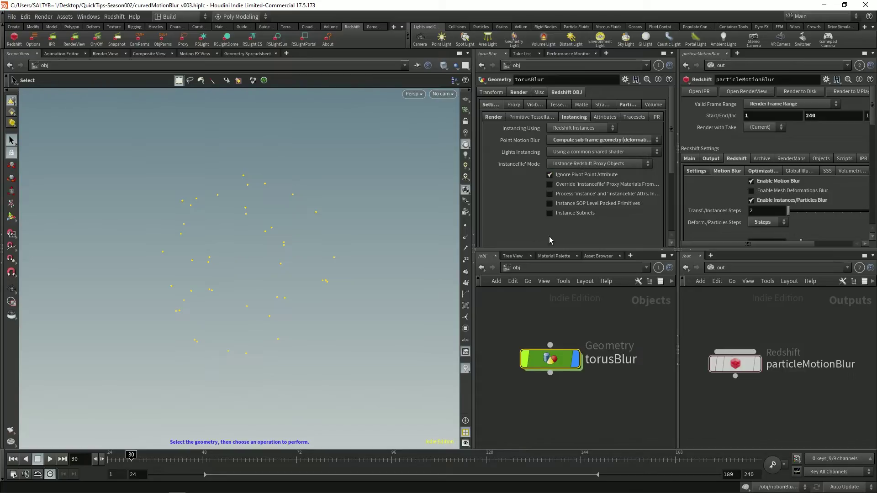
# Step: Go back inside torusBlur and move the display from the Attribute Delete node to pointwrangle1
pyautogui.doubleClick(553, 359)
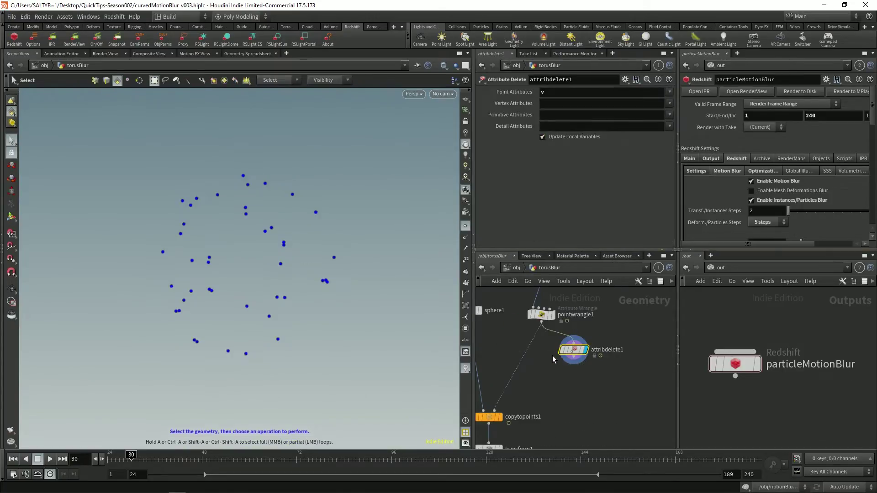
pyautogui.click(560, 342)
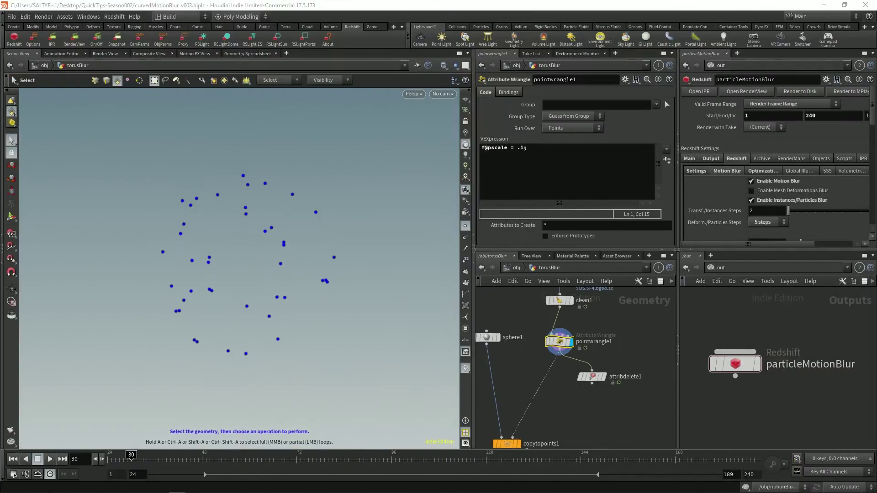
pyautogui.click(212, 80)
# Step: Set the Redshift output's Deform./Particles Steps to 9 steps and check the particles' blur in the render
pyautogui.click(768, 224)
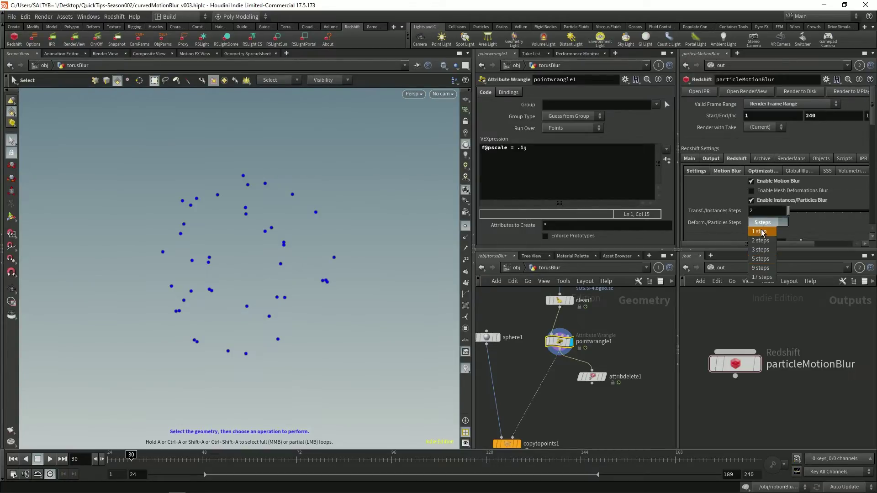
pyautogui.click(762, 272)
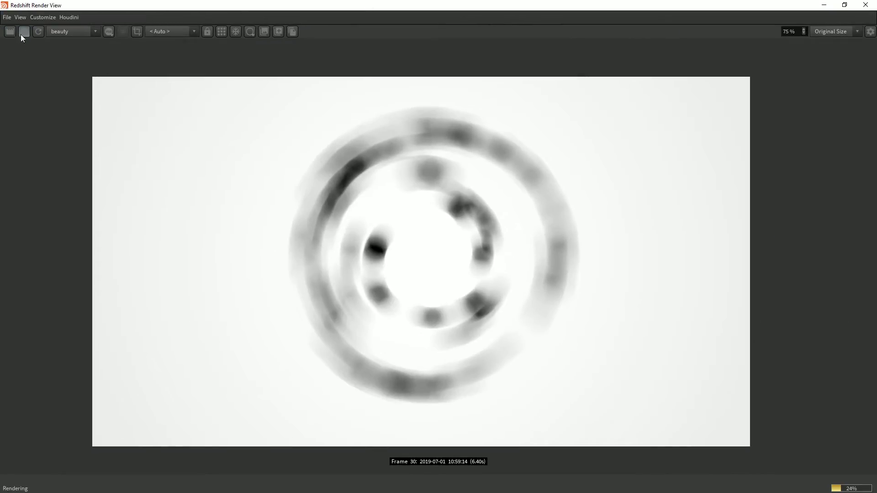
pyautogui.click(24, 32)
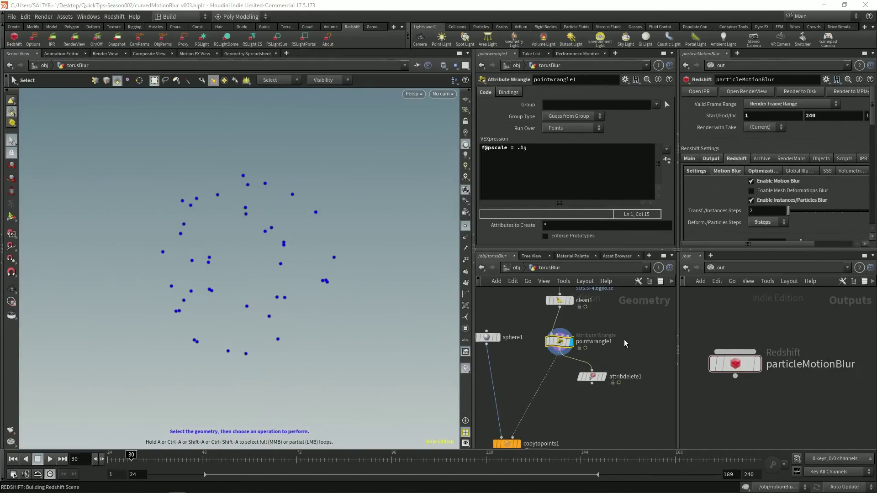
# Step: Add a Retime node and insert it between clean1 and pointwrangle1
pyautogui.moveTo(626, 307); pyautogui.dragTo(601, 353, button='middle')
pyautogui.press('Tab')
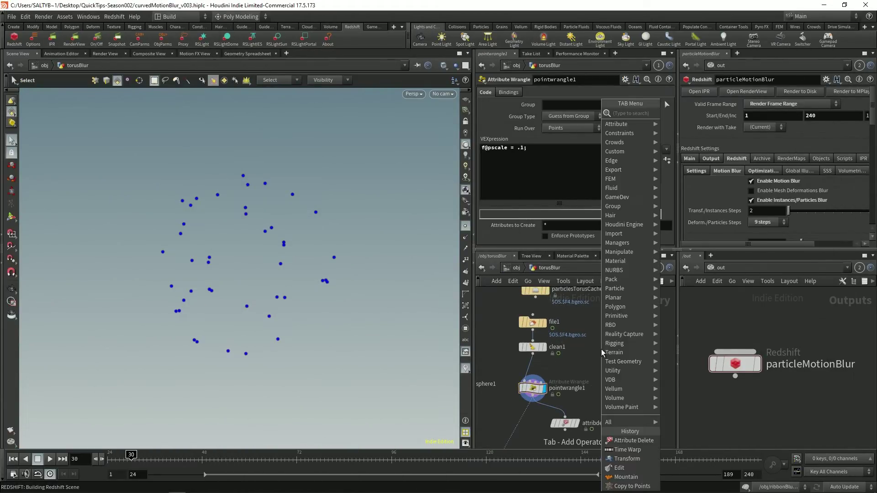
pyautogui.write('time')
pyautogui.press('Down')
pyautogui.press('Down')
pyautogui.press('Return')
pyautogui.click(601, 350)
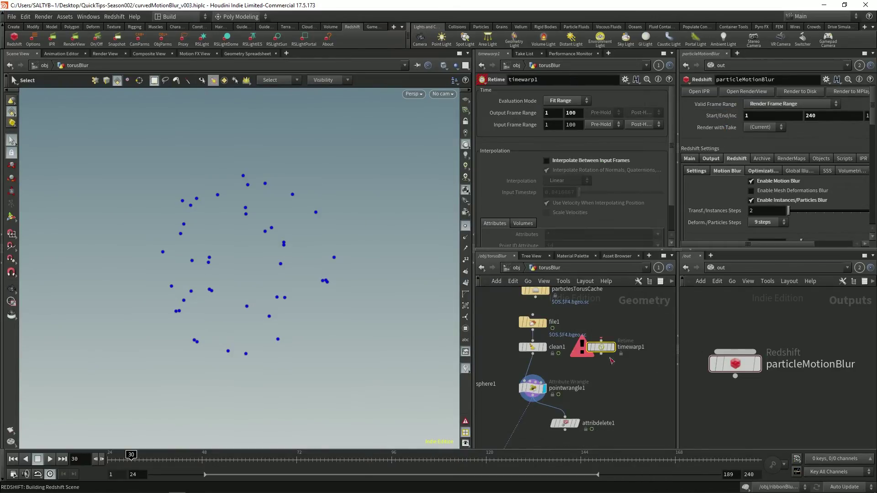
pyautogui.moveTo(602, 352); pyautogui.dragTo(554, 374)
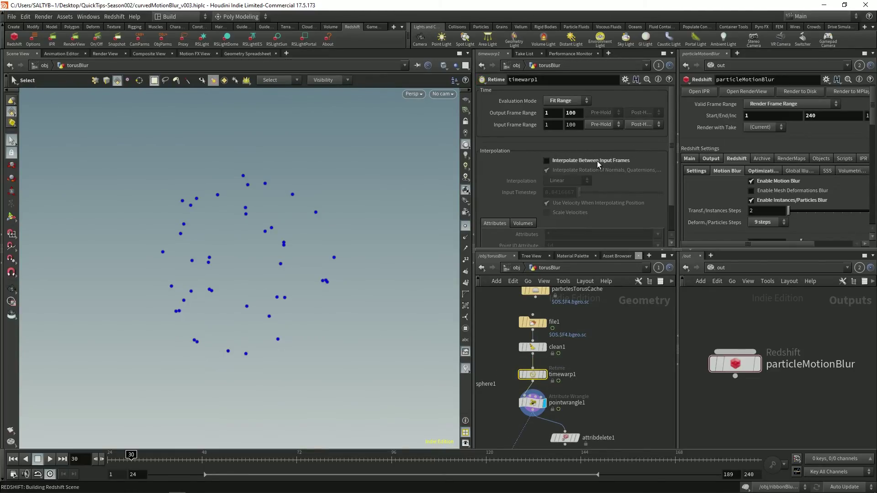
# Step: Enable interpolation between input frames on the Retime node, end its output frame range at 240, and select pointwrangle1
pyautogui.click(579, 161)
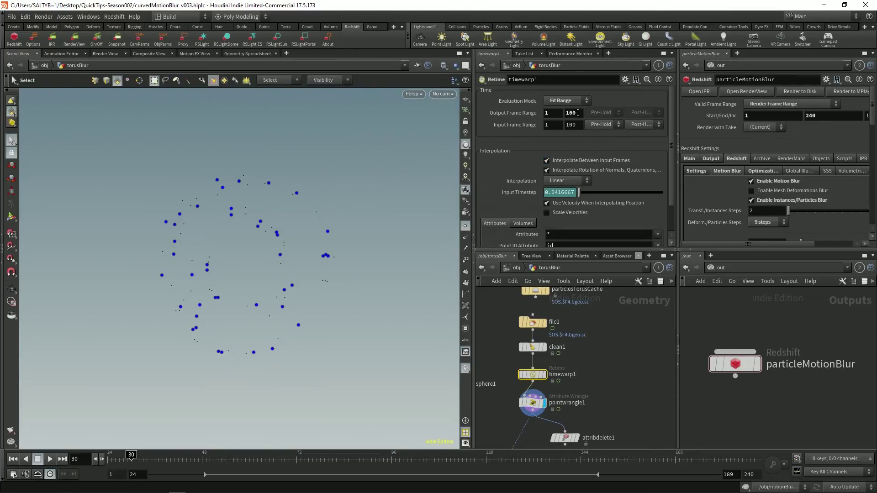
pyautogui.doubleClick(582, 113)
pyautogui.write('240')
pyautogui.press('Return')
pyautogui.click(533, 403)
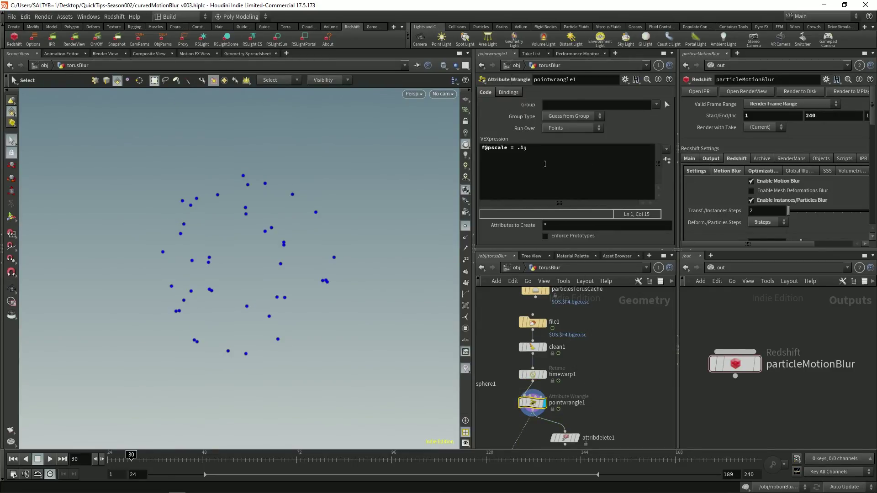